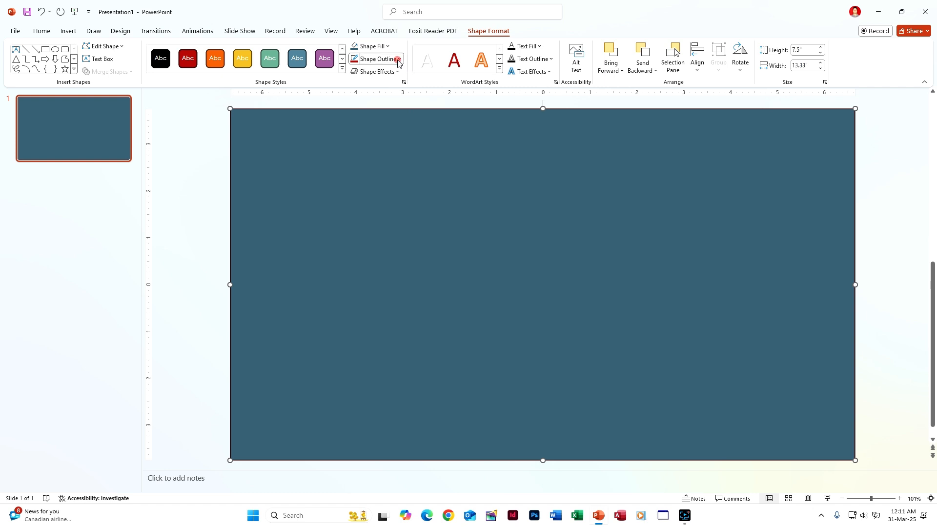
Remove the outline from the full-slide rectangle
click(396, 59)
click(398, 185)
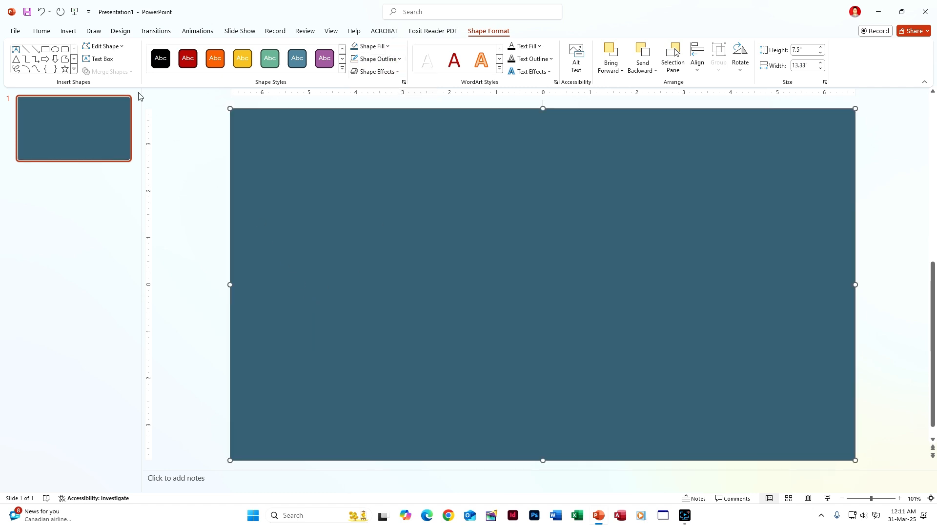
Insert a wide text box across the rectangle with the text MIZORAM, centered horizontally within the box
click(104, 59)
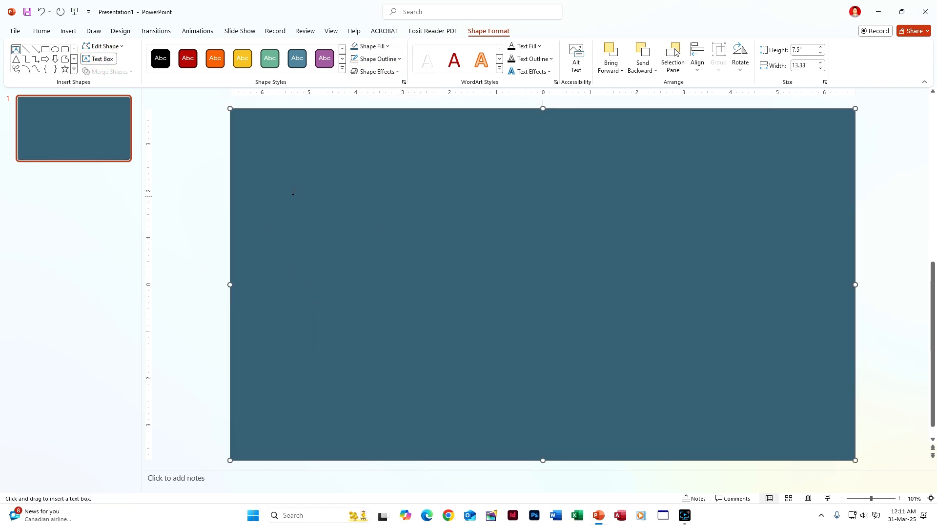
drag(284, 187, 823, 371)
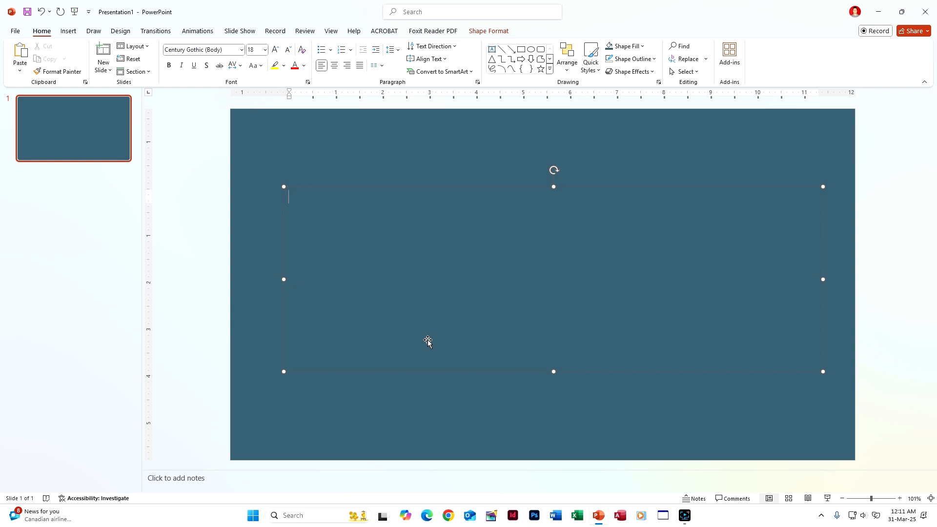
text(MIZORAM)
key(ctrl+e)
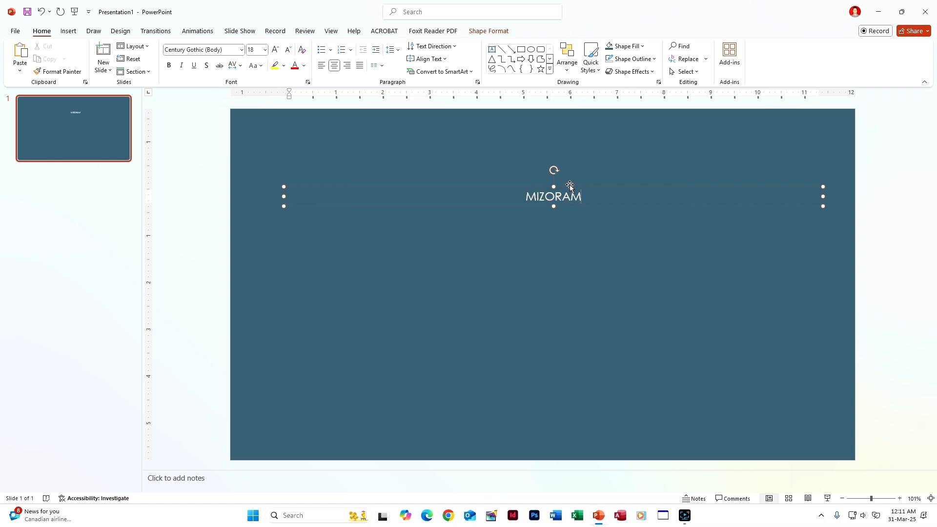
Change the font of the MIZORAM text box to Agenda
click(570, 185)
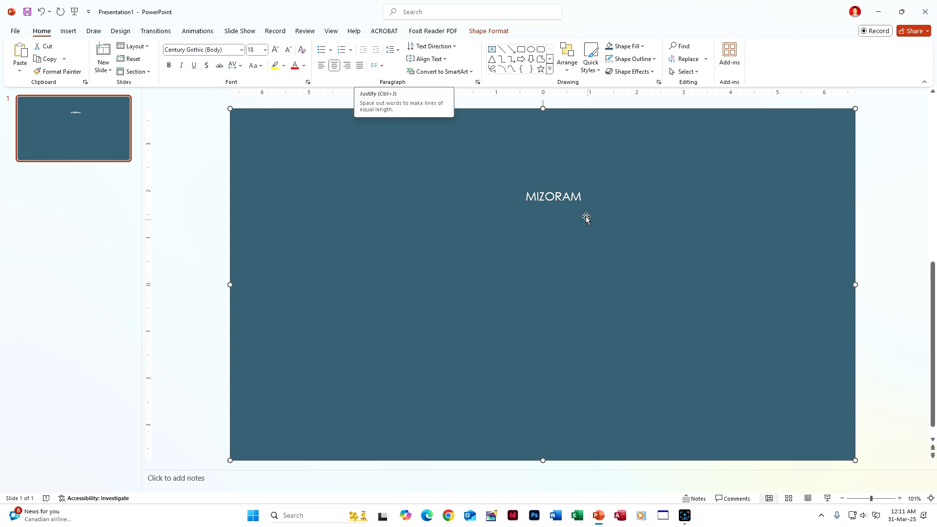
click(579, 199)
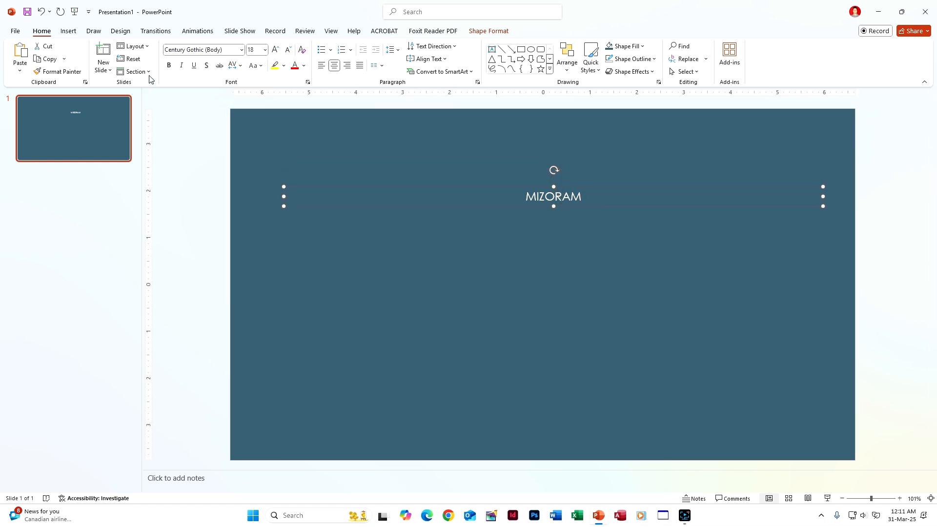
click(240, 50)
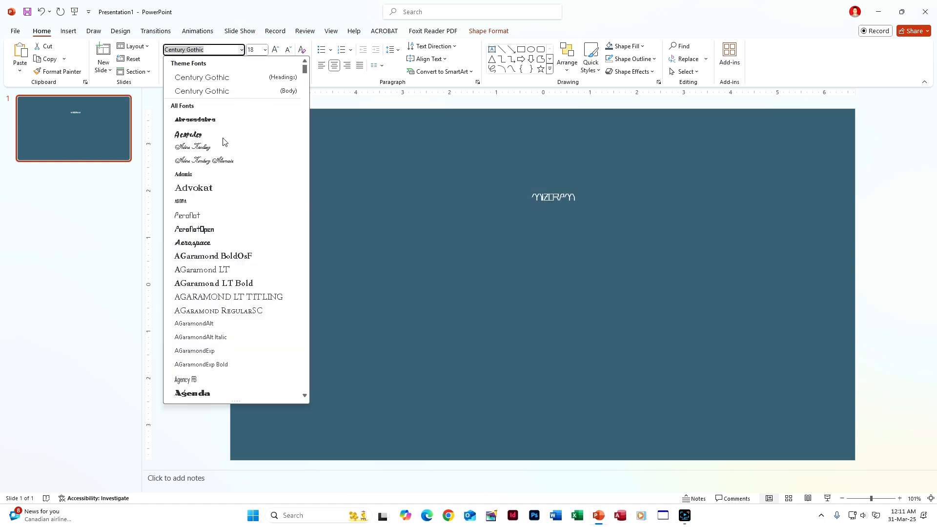
click(216, 394)
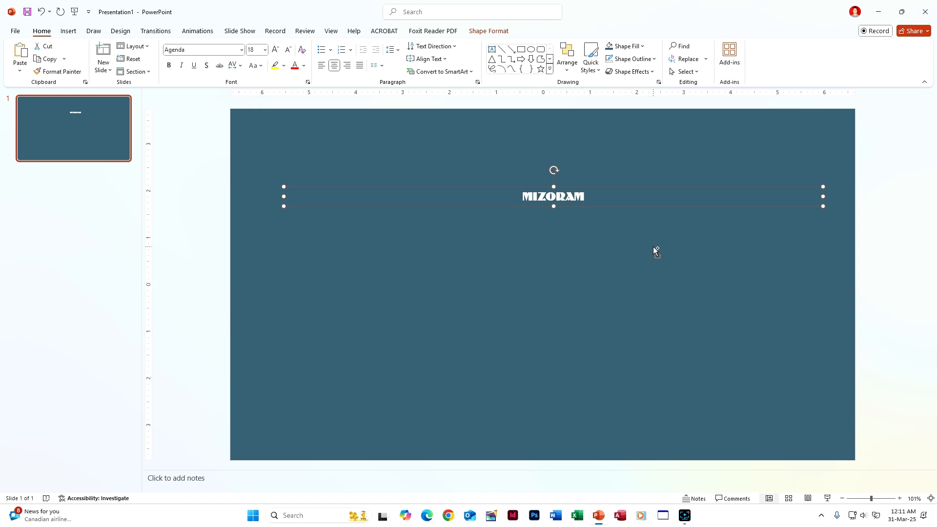
Enlarge the MIZORAM text to 166 pt and widen its box to about 12.57" so the word fits on one line
key(ctrl+bracketright)
key(ctrl+bracketright)
key(ctrl+bracketright)
key(ctrl+bracketright)
key(ctrl+bracketright)
key(ctrl+bracketright)
key(ctrl+bracketright)
key(ctrl+bracketright)
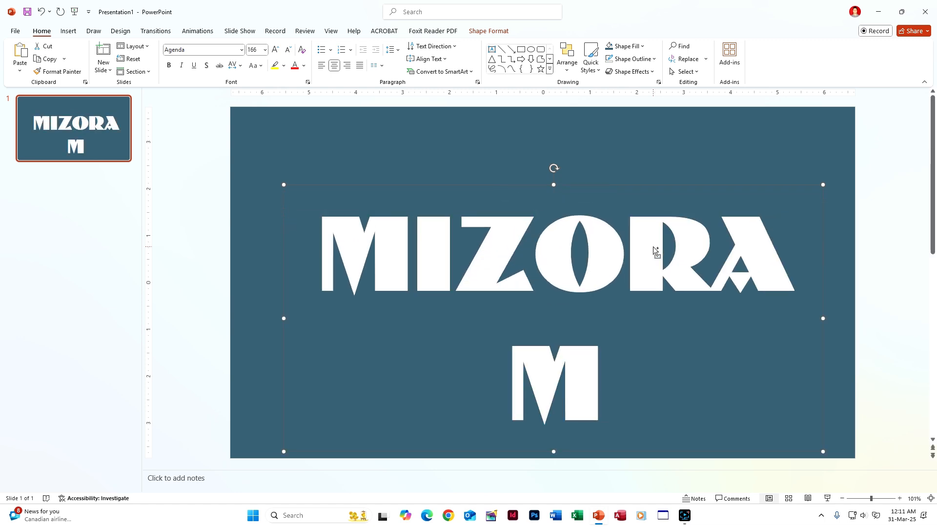
drag(281, 315, 234, 317)
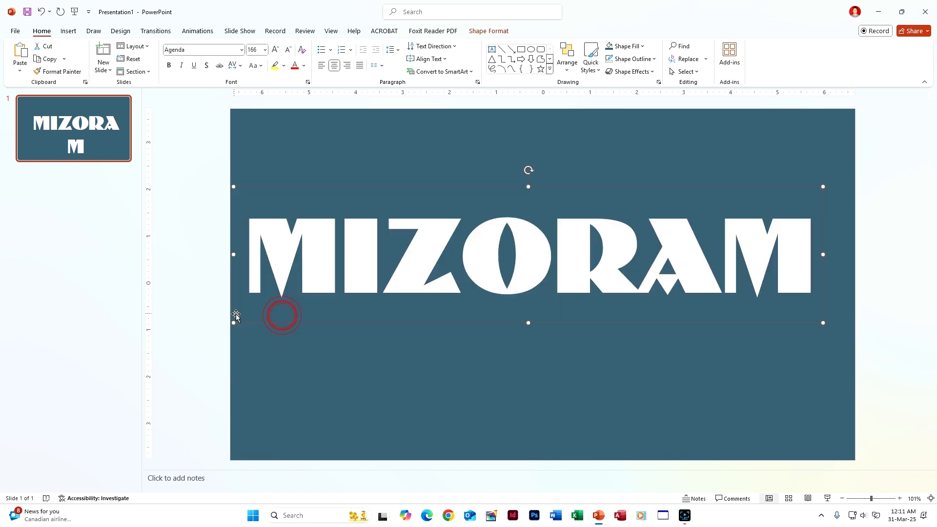
Align the MIZORAM text box to the center and middle of the slide
click(501, 32)
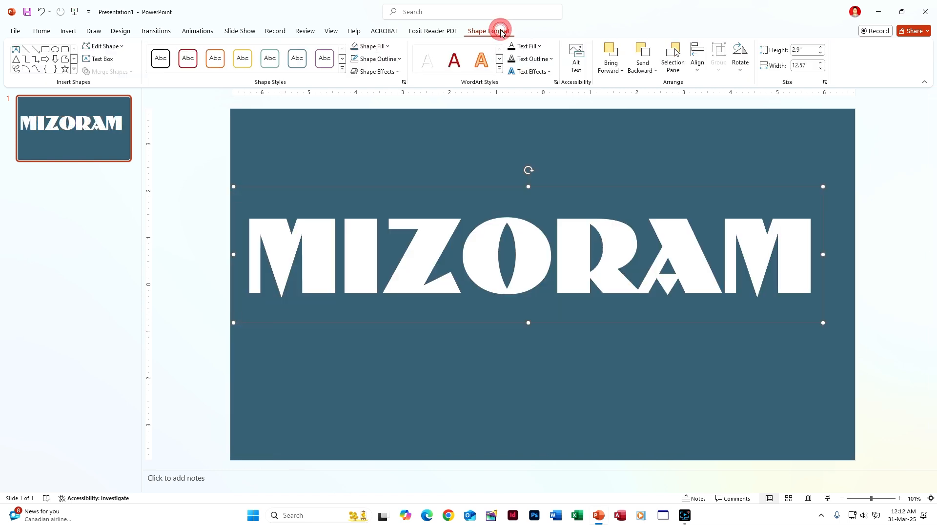
click(696, 62)
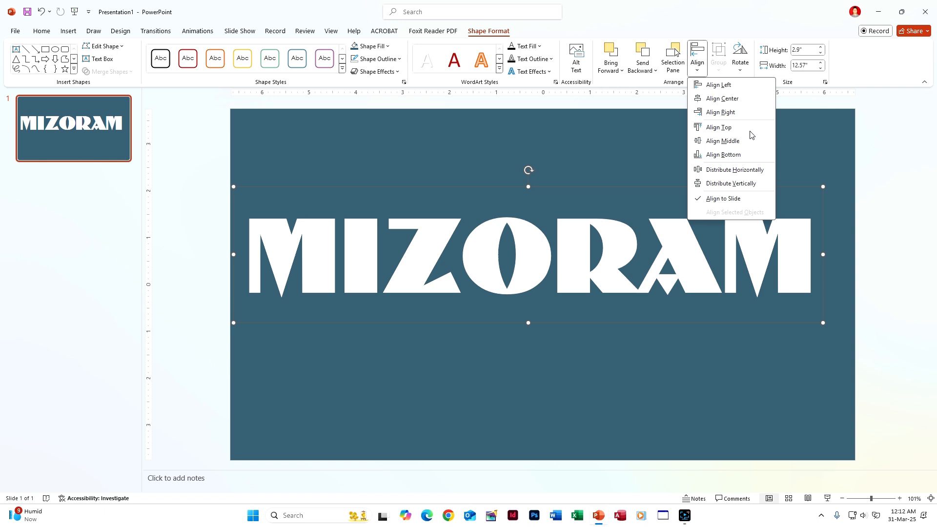
click(728, 98)
click(697, 62)
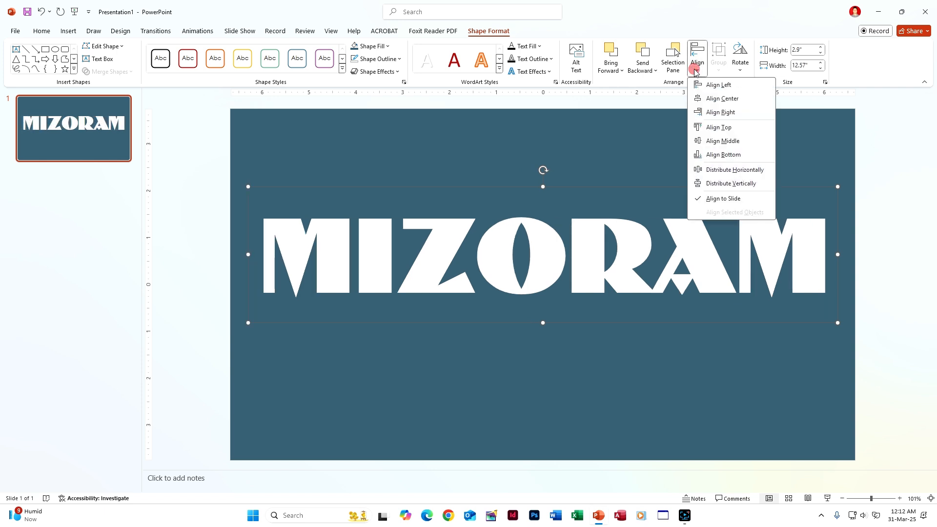
click(723, 141)
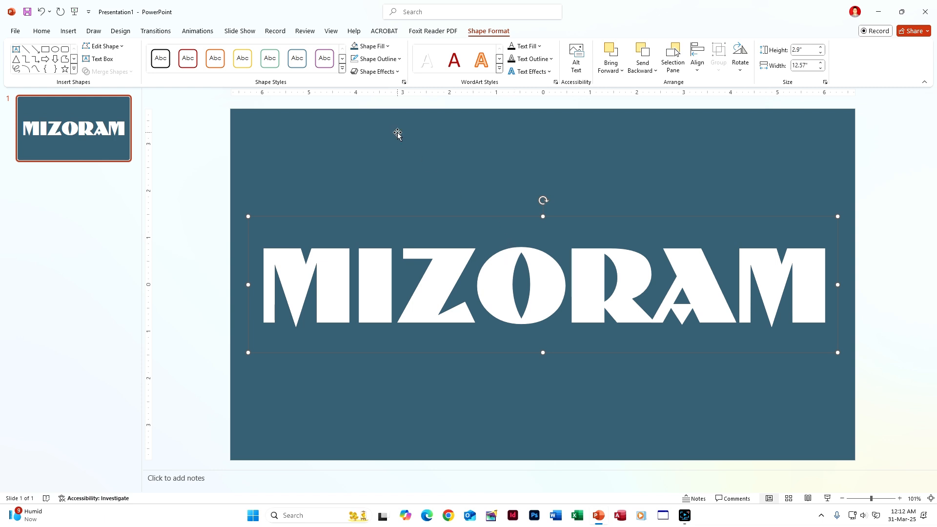
Set the MIZORAM font size to 170 pt and widen the text box to about 12.72" to keep the word on one line
click(42, 31)
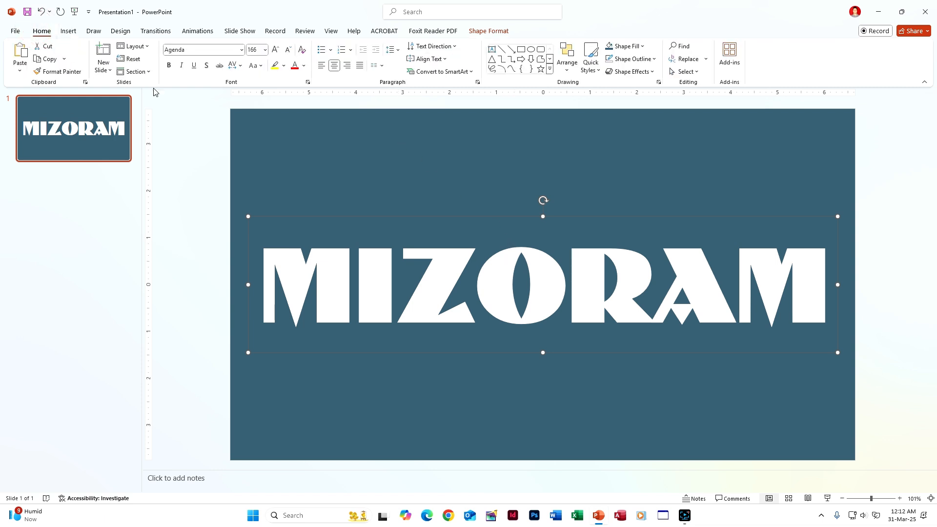
click(254, 49)
text(170)
key(Return)
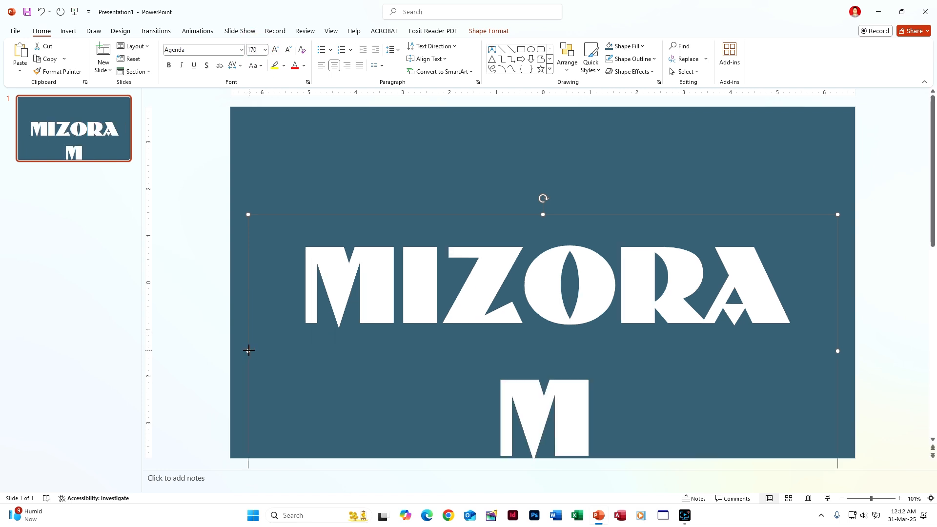
drag(248, 350, 242, 351)
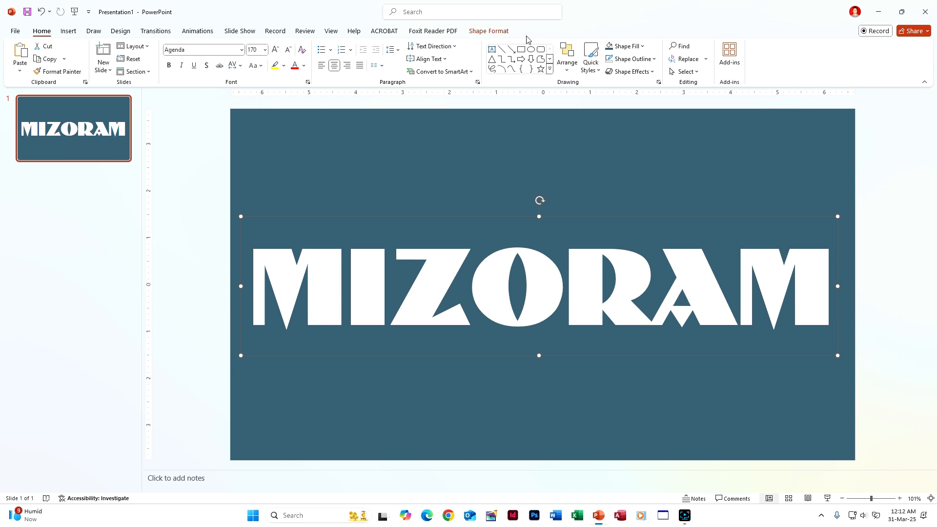
Center the widened MIZORAM text box horizontally on the slide again
click(489, 31)
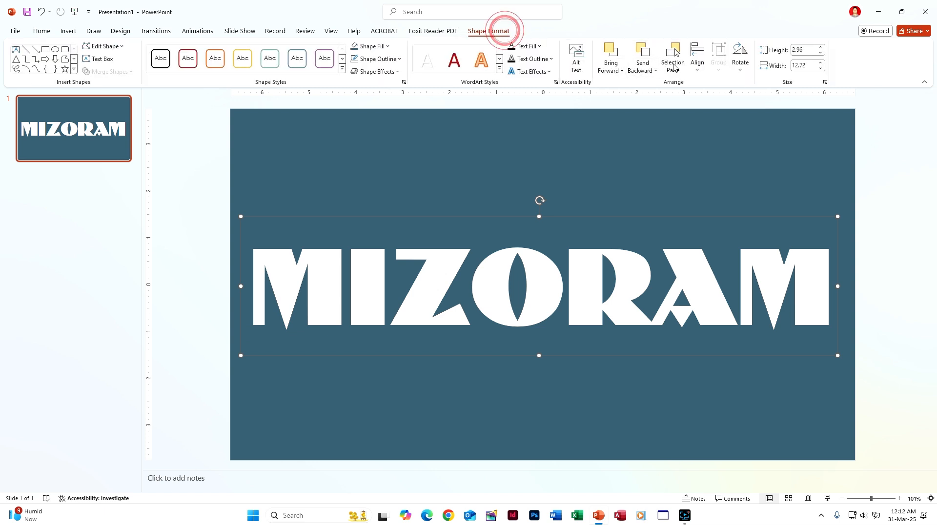
click(703, 69)
click(741, 101)
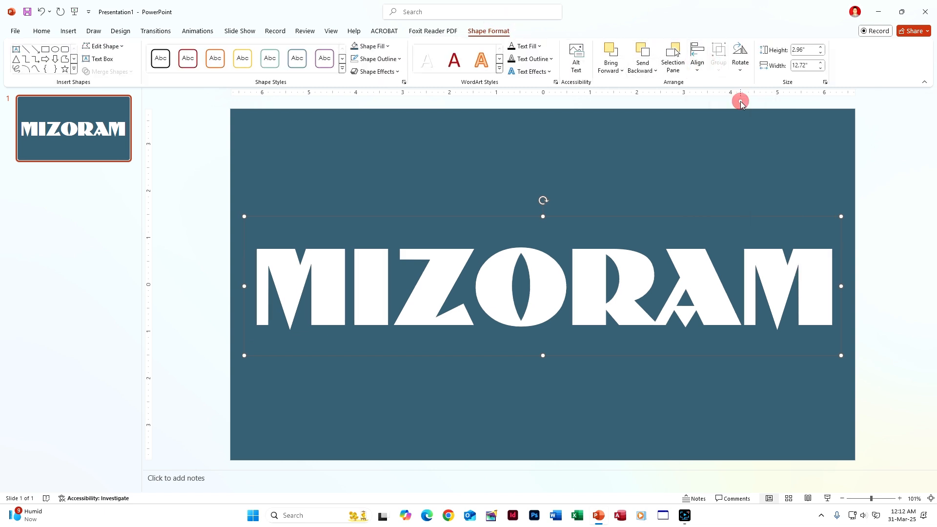
click(688, 150)
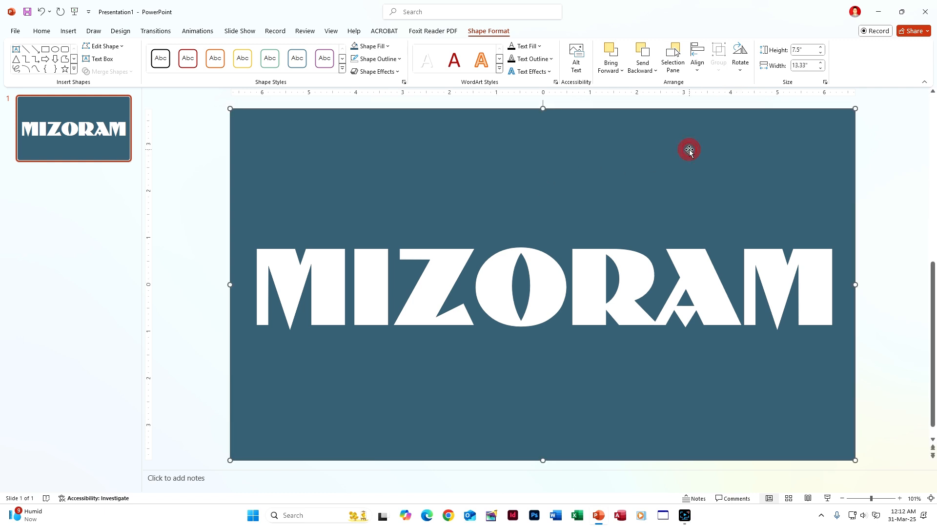
click(887, 204)
click(698, 267)
click(647, 218)
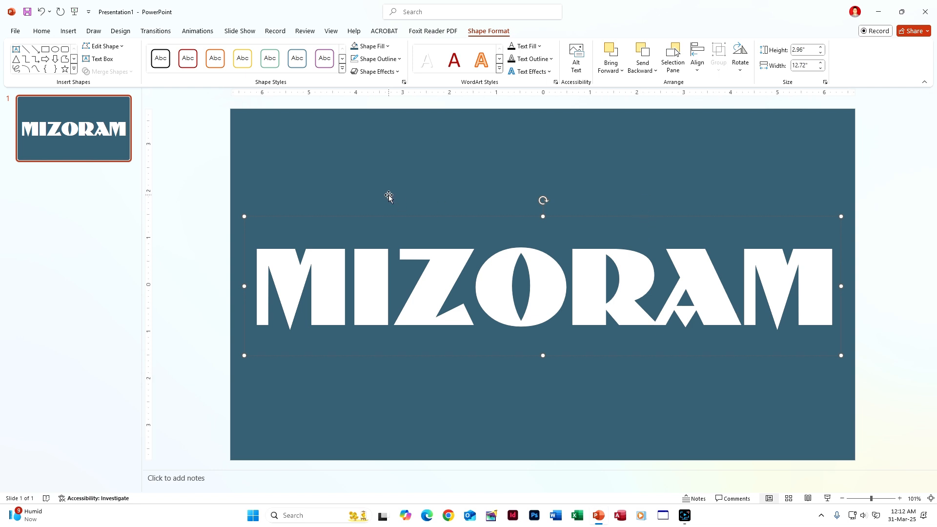
Try subtracting the MIZORAM text from the full-slide rectangle with Merge Shapes
click(637, 151)
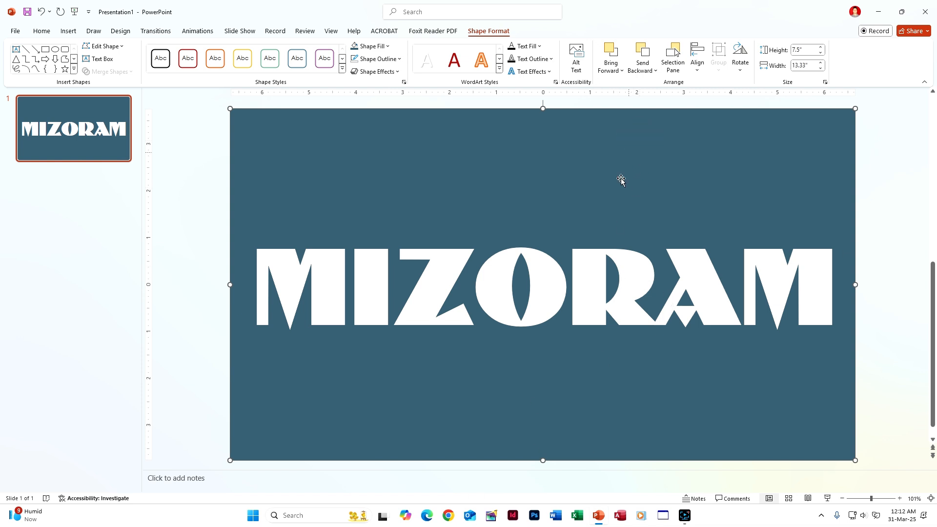
shift+click(595, 271)
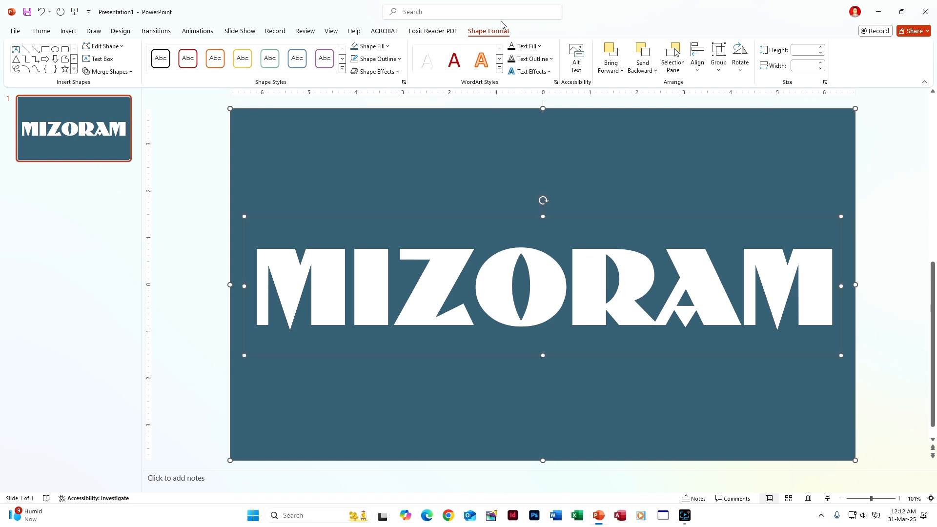
click(128, 73)
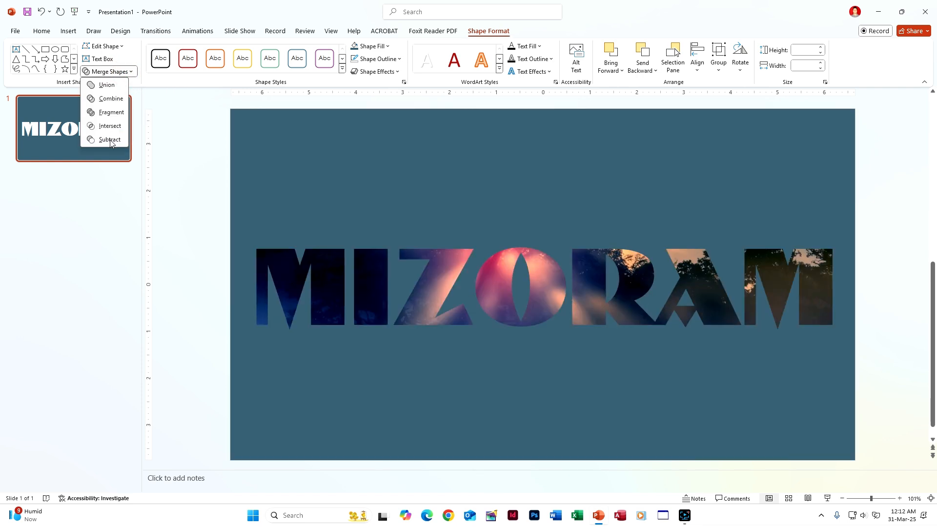
click(110, 141)
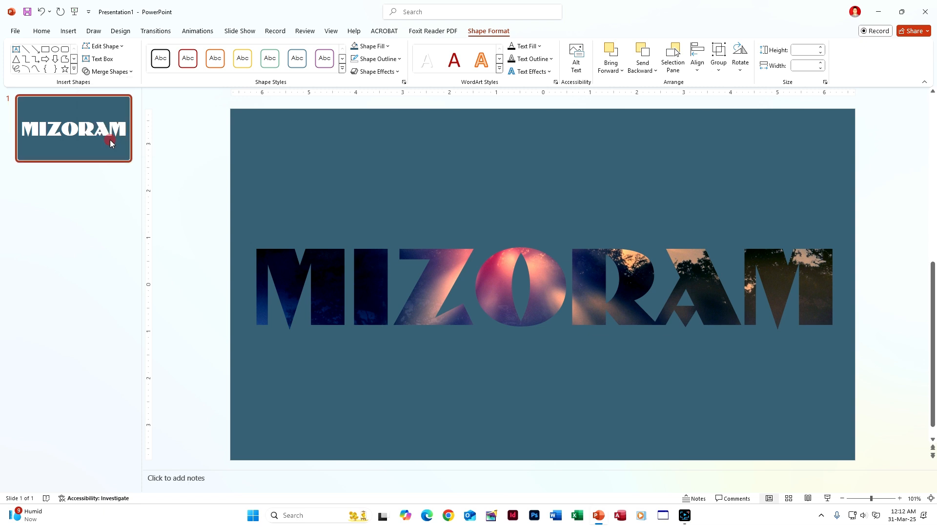
Undo the subtraction of the text from the rectangle
click(870, 204)
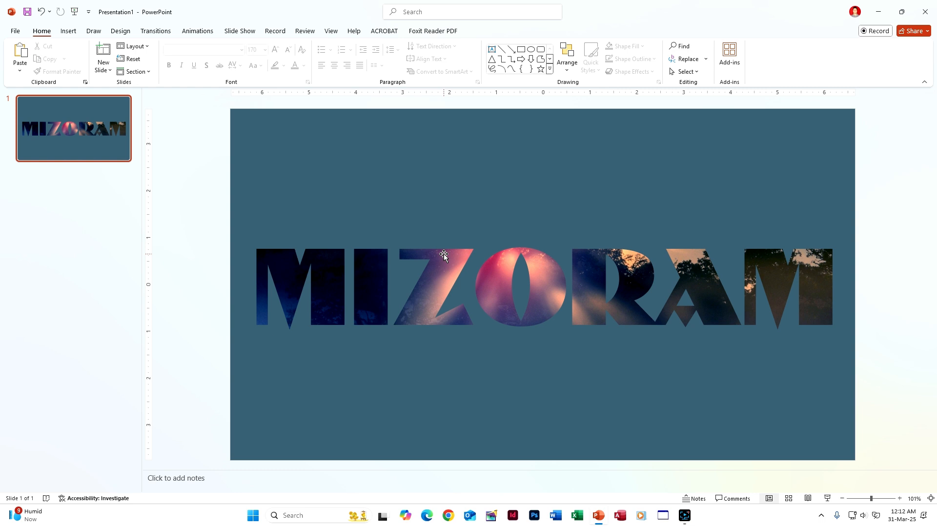
key(ctrl+z)
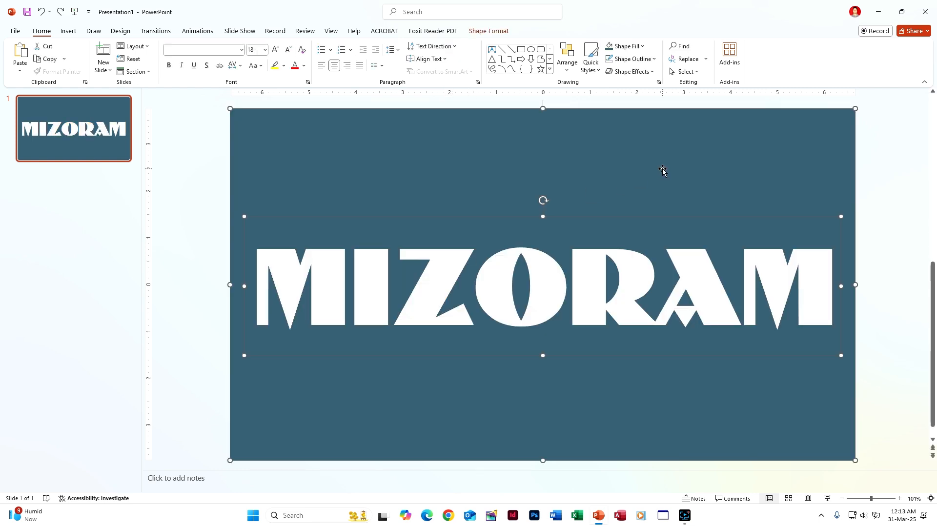
Give the MIZORAM letters a light red text outline with a weight of 2¼ pt
click(582, 276)
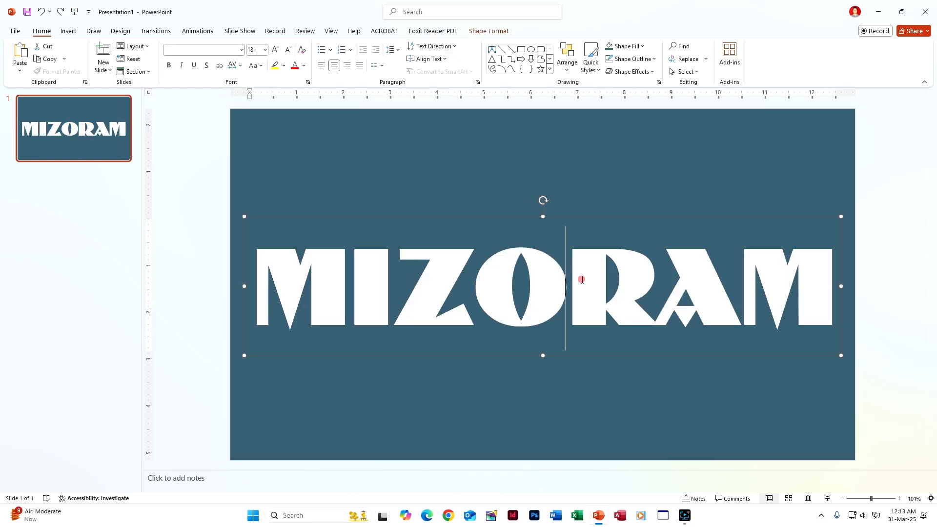
click(488, 31)
click(399, 60)
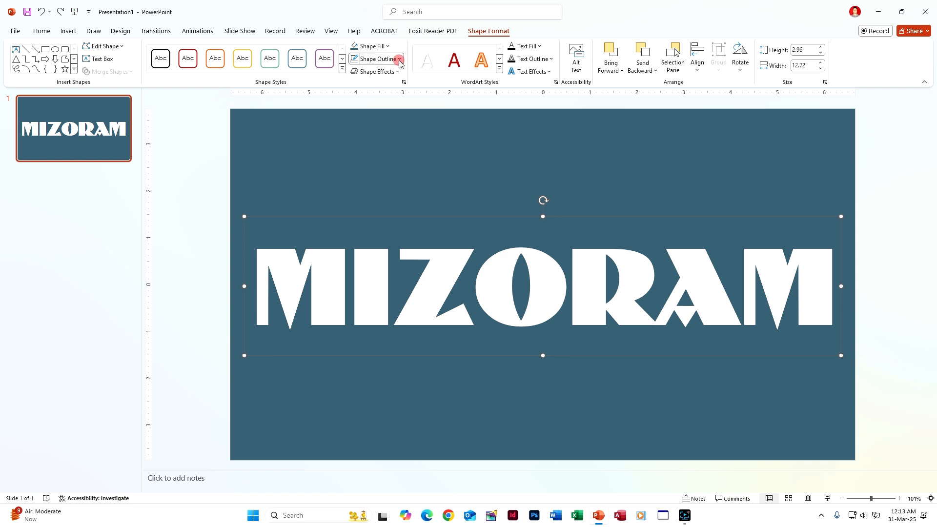
click(387, 138)
click(551, 59)
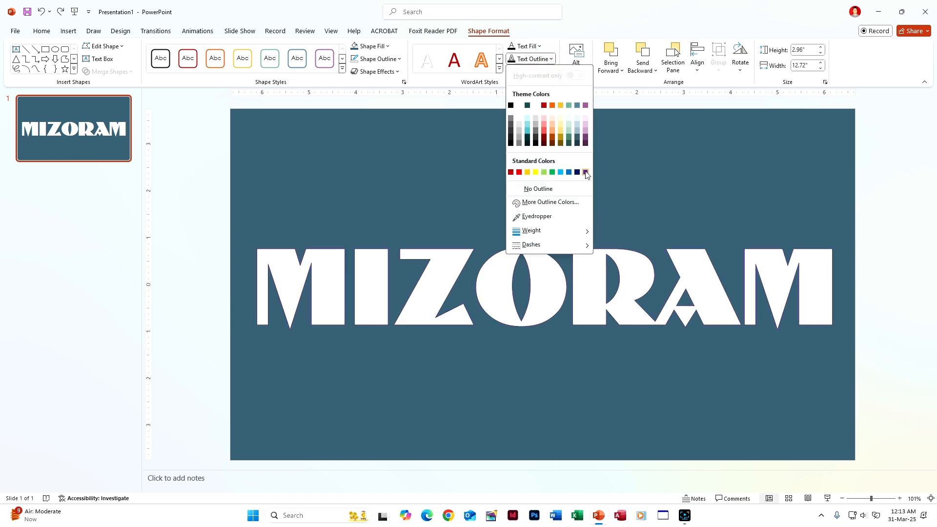
click(545, 133)
click(539, 59)
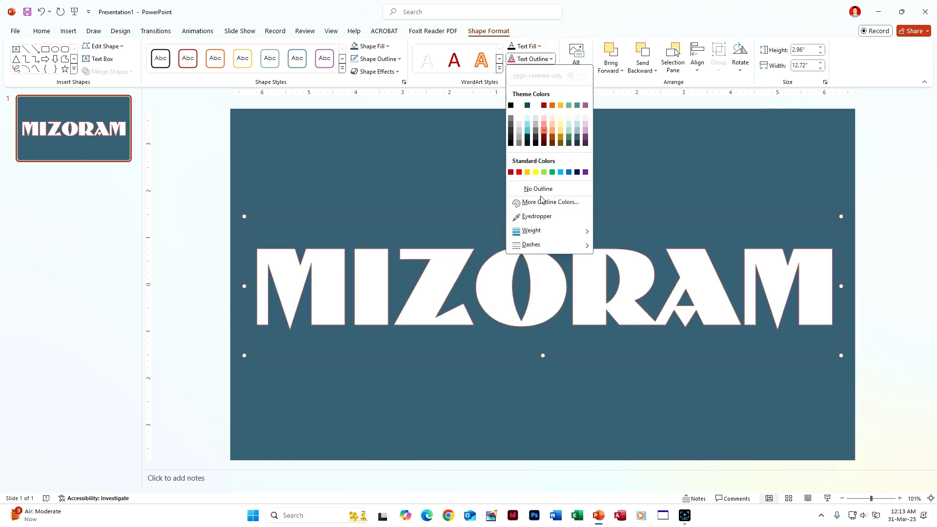
mouse_move(549, 233)
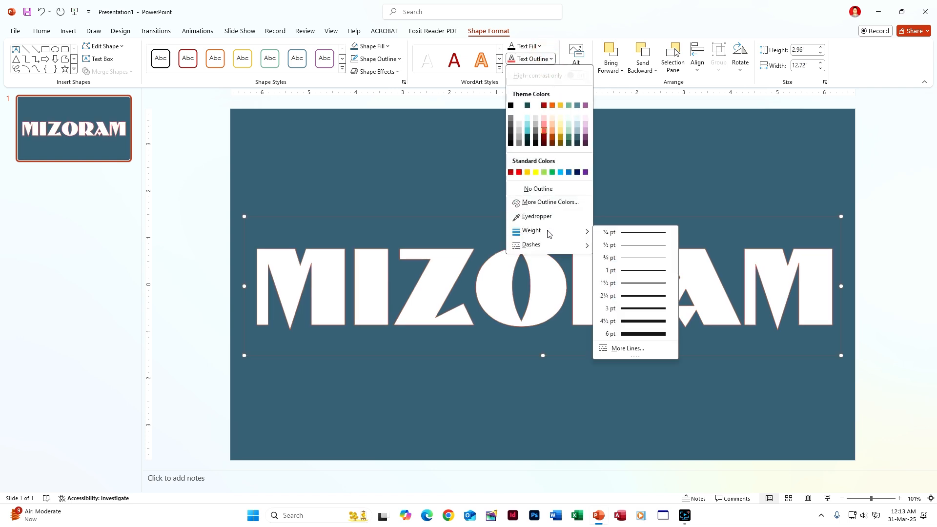
click(628, 296)
Subtract the outlined MIZORAM text from the full-slide rectangle so the picture behind shows through the letters
click(630, 157)
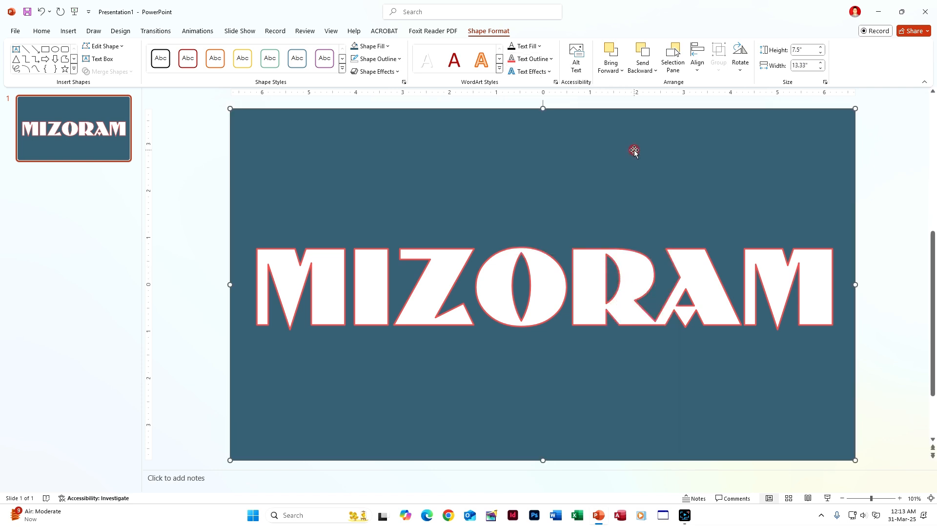
shift+click(593, 286)
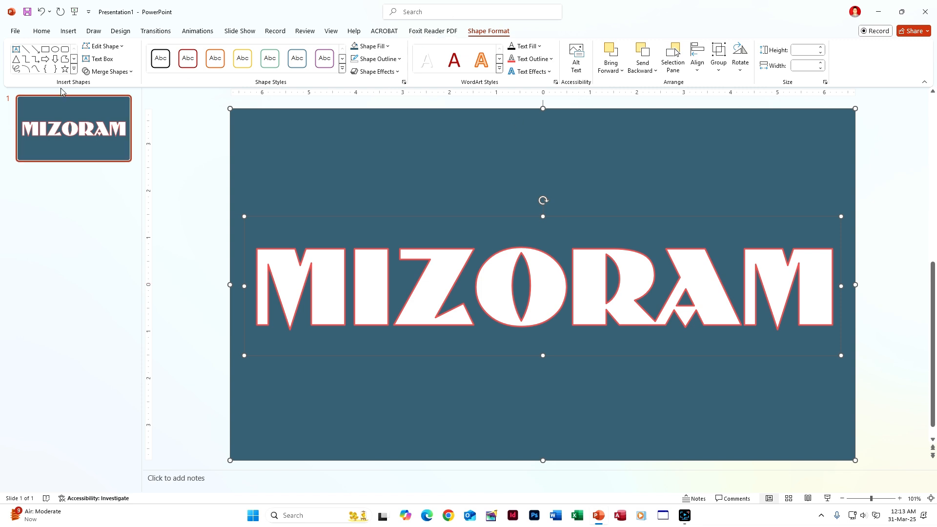
click(105, 71)
click(110, 140)
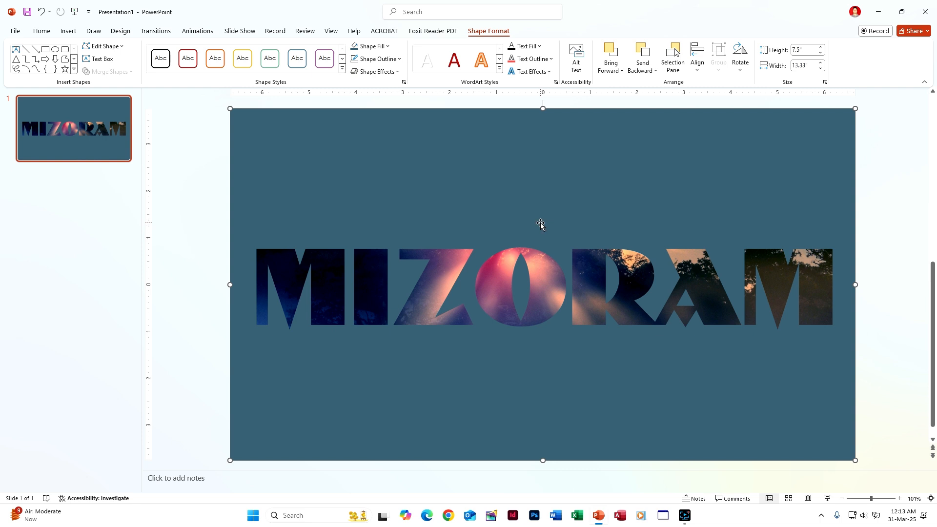
Paste a copy of the MIZORAM text over the cut-out letters and remove its text fill
key(ctrl+v)
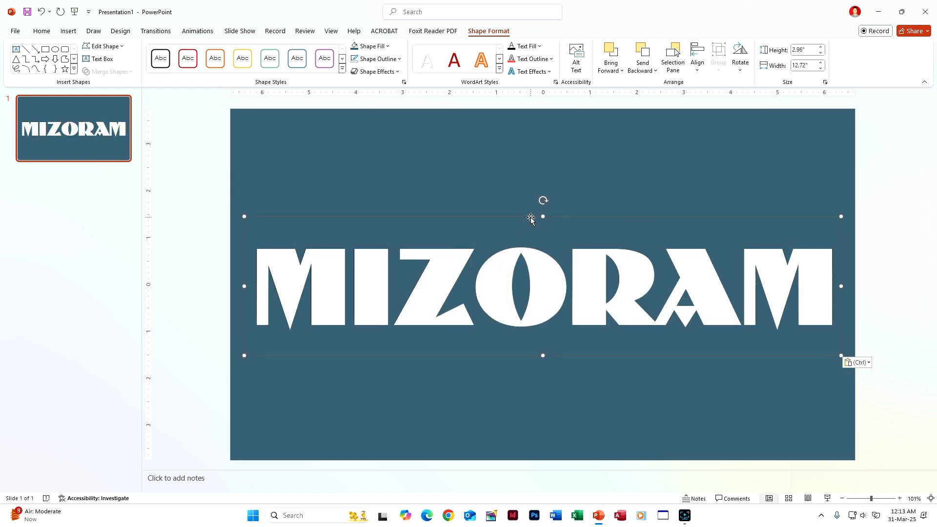
click(539, 46)
click(530, 176)
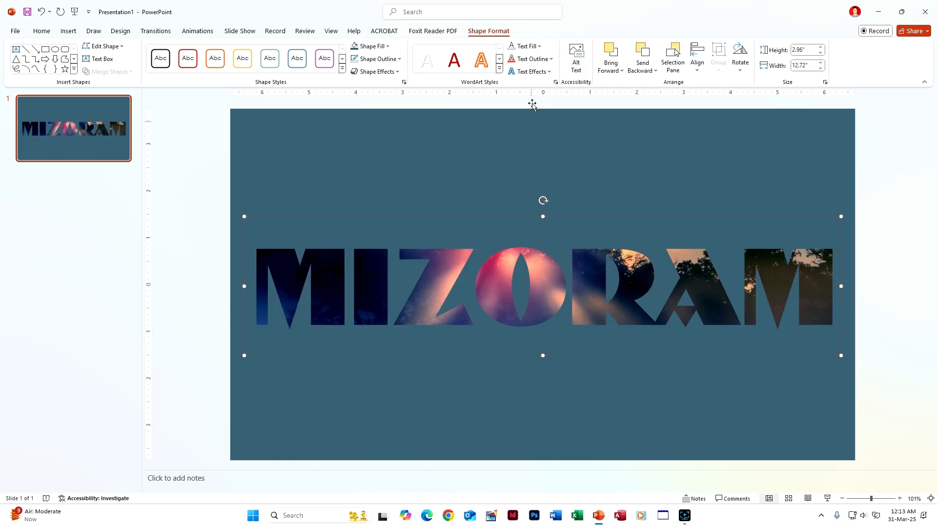
Give the pasted MIZORAM text a golden-orange text outline from the standard colors with a weight of 3 pt
click(536, 59)
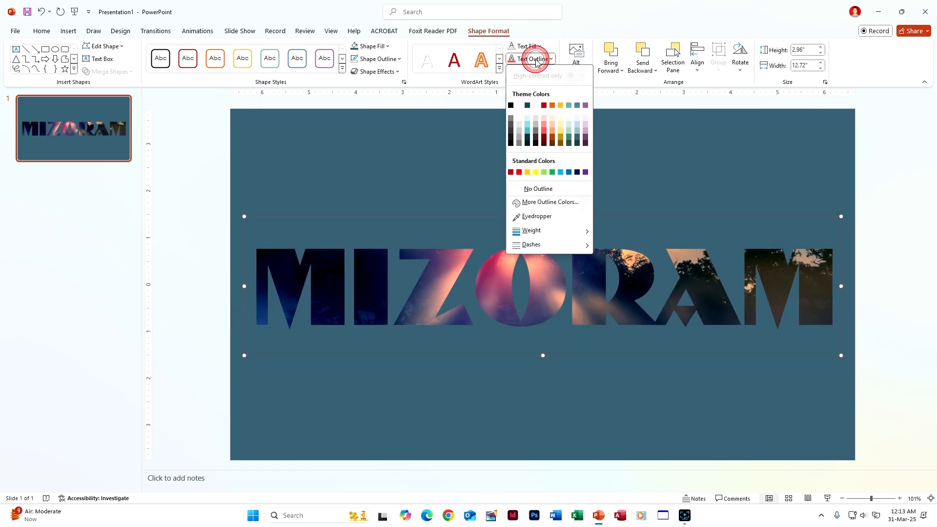
click(528, 173)
click(551, 60)
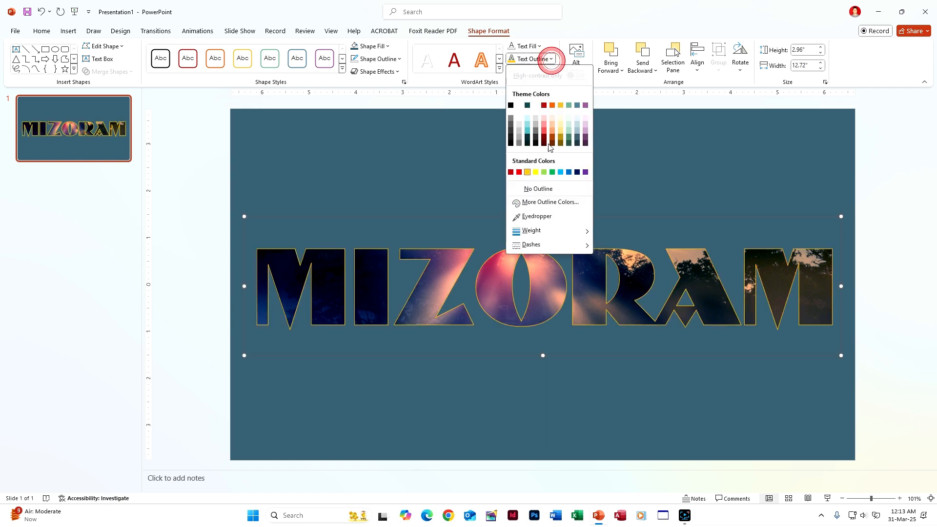
mouse_move(551, 234)
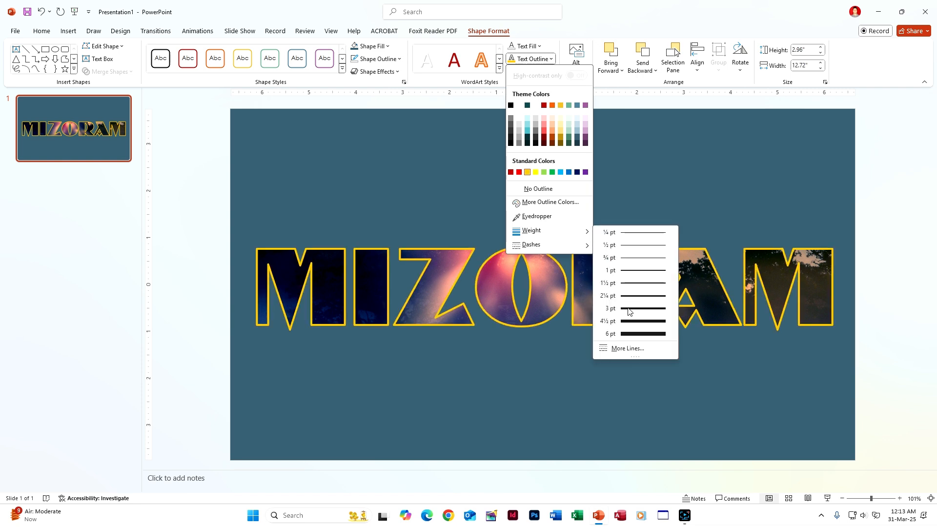
click(629, 308)
click(888, 194)
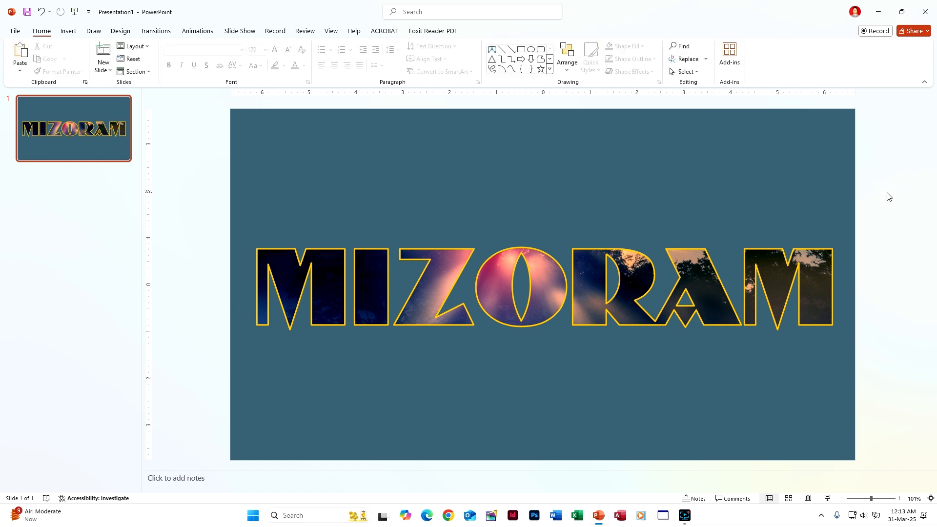
Delete the final M of the outlined MIZORAM text and retype it
click(654, 277)
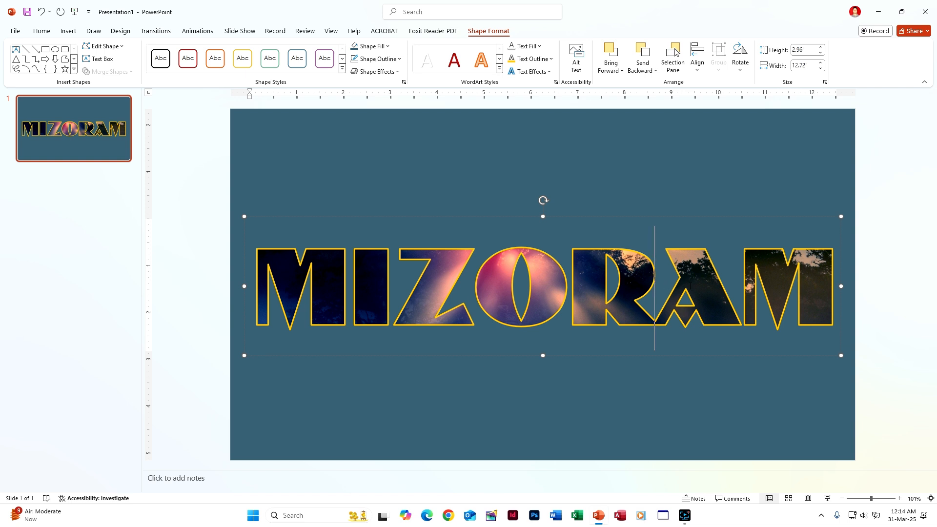
click(832, 287)
key(BackSpace)
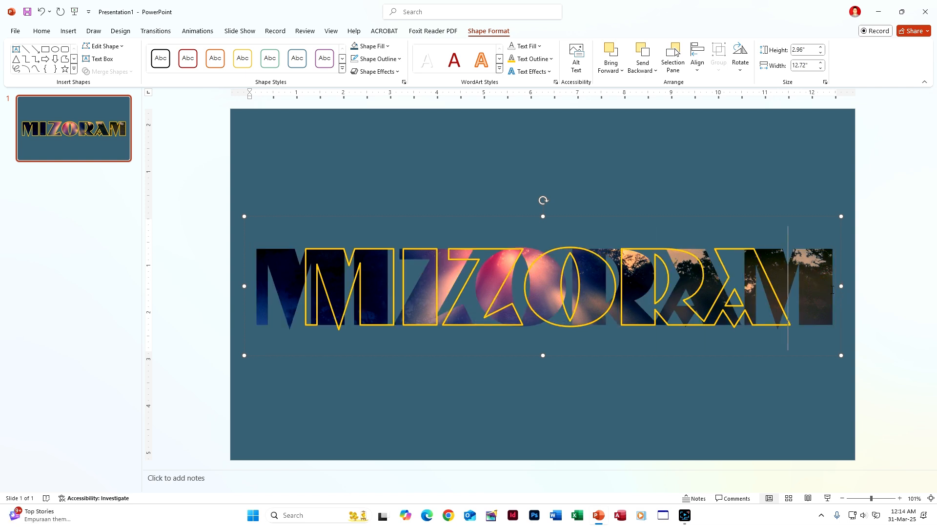
text(M)
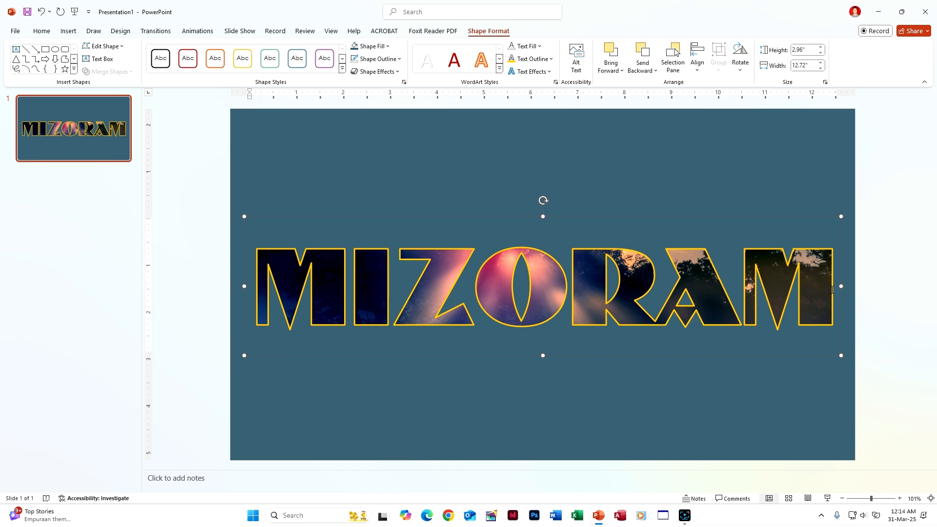
click(887, 200)
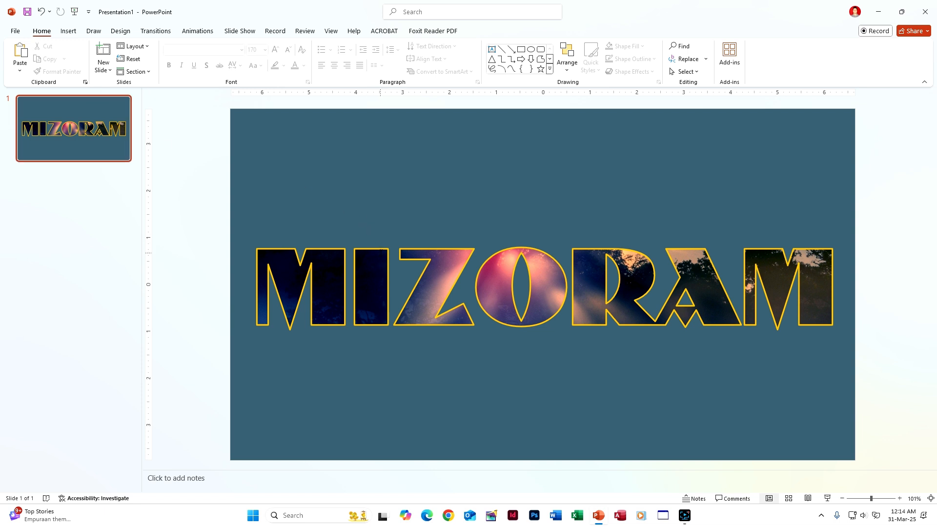
Add a new slide after the MIZORAM slide
click(381, 254)
click(644, 185)
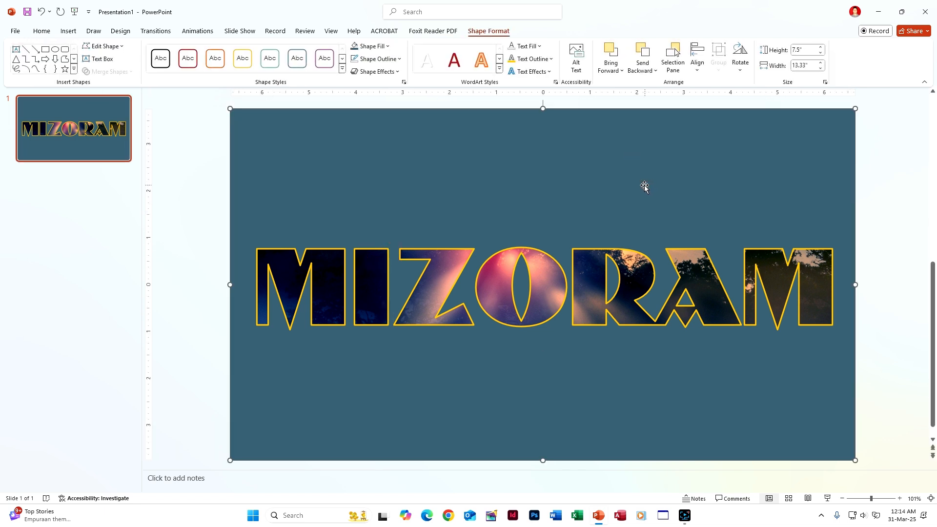
click(106, 142)
key(Return)
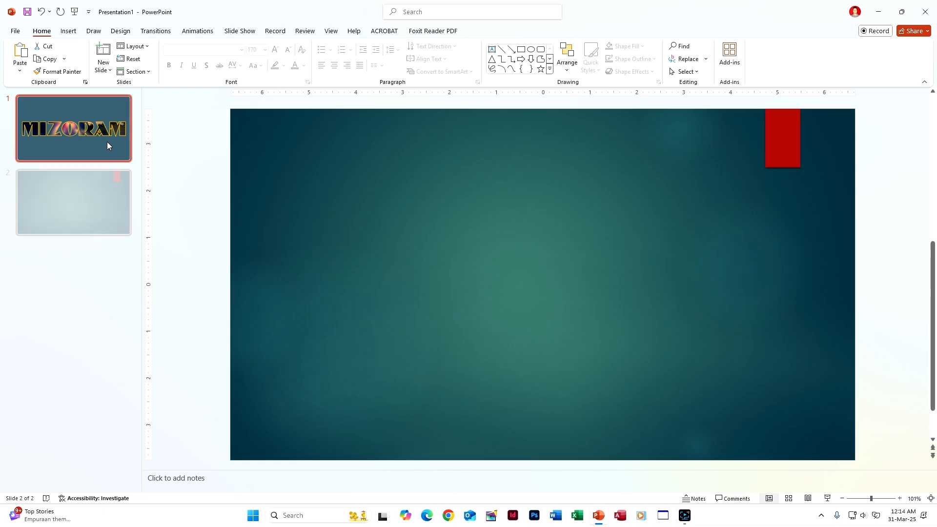